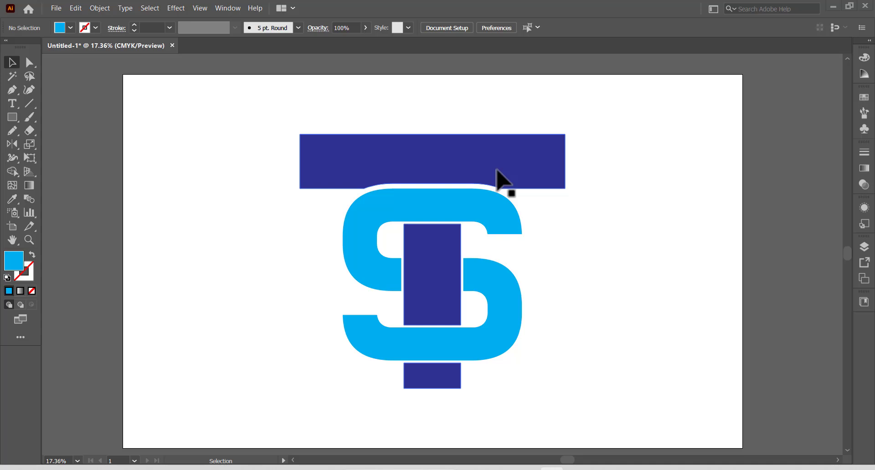
Leave the finished TS monogram document using the Home icon at the top-left
left_click(11, 9)
left_click(30, 13)
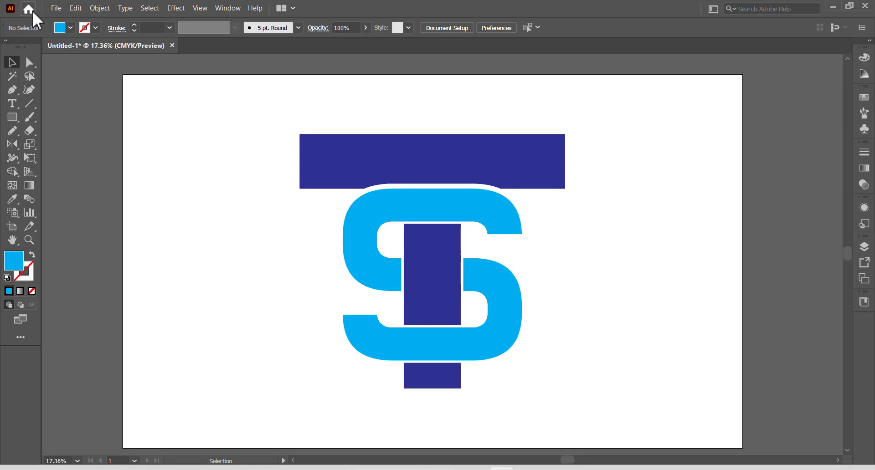
Create a 2000 × 2000 px document in CMYK Color with one square artboard
left_click(32, 11)
type("2000")
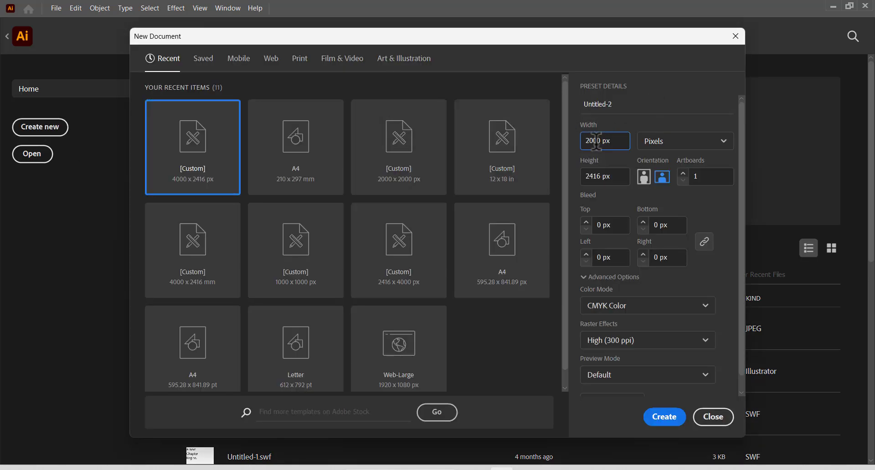
left_click(591, 169)
type("20")
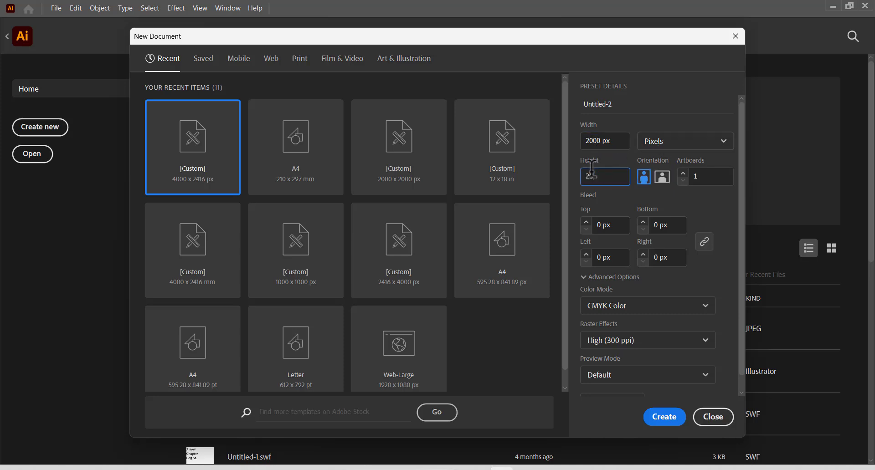
type("00")
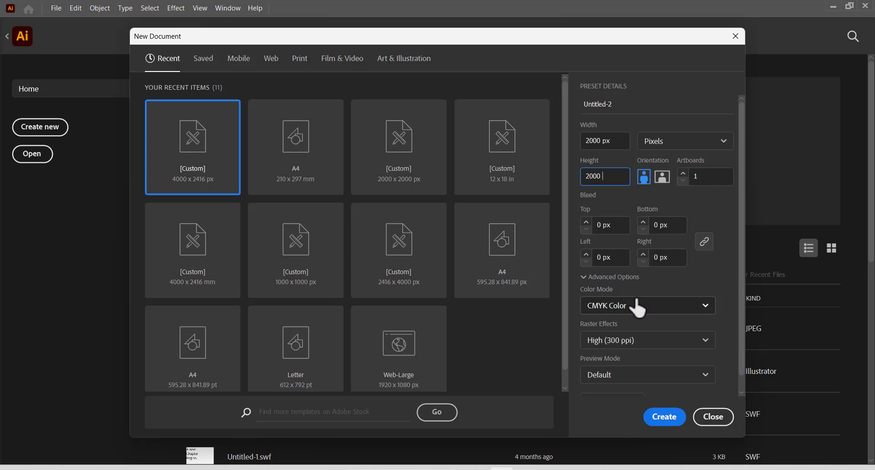
left_click(639, 306)
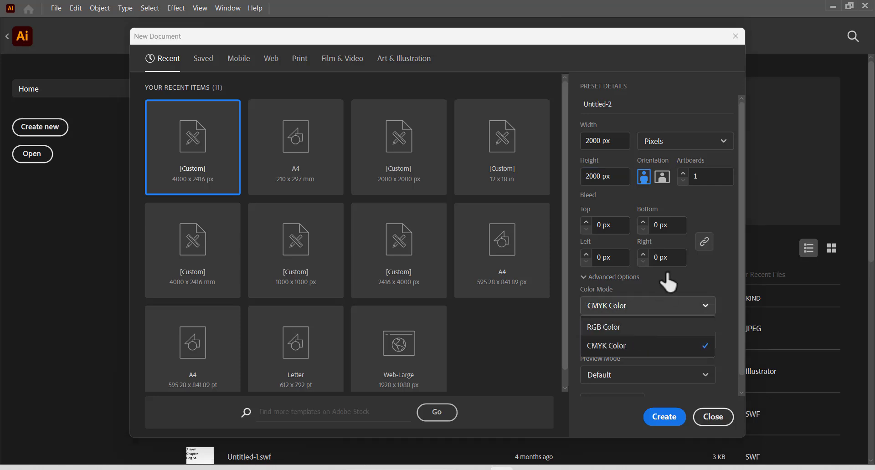
left_click(661, 279)
left_click(608, 318)
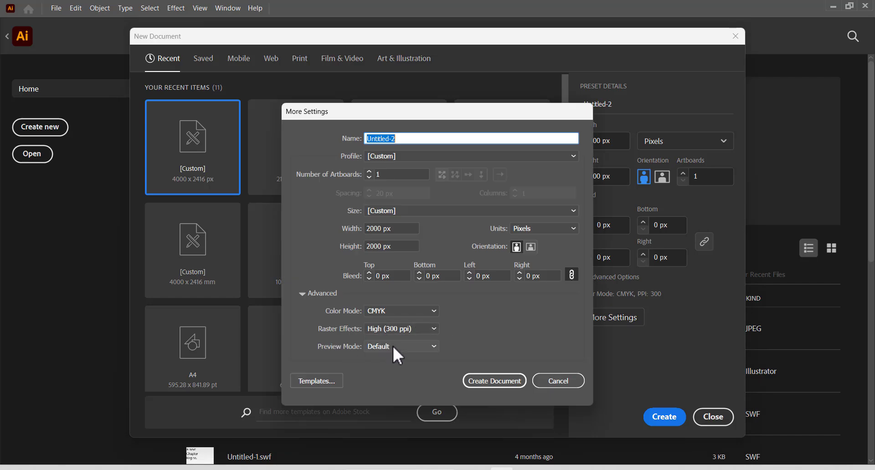
left_click(497, 381)
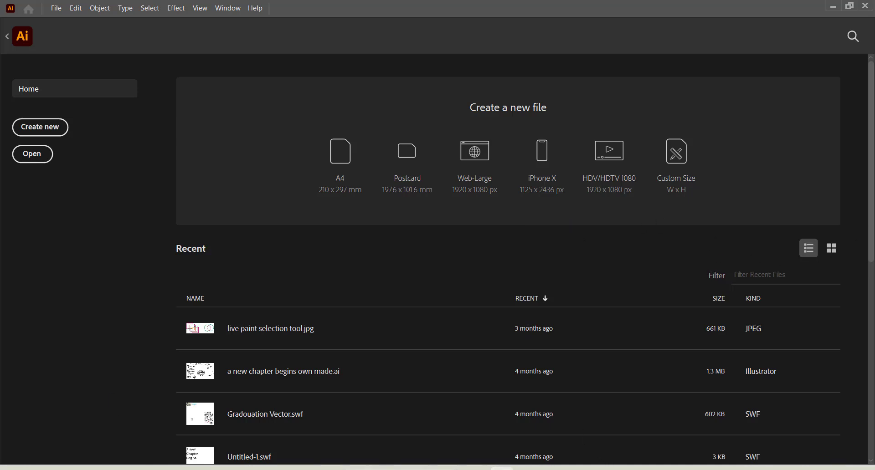
Restore the Illustrator window from the desktop with the blank Untitled-2 artboard in view
key("super+d")
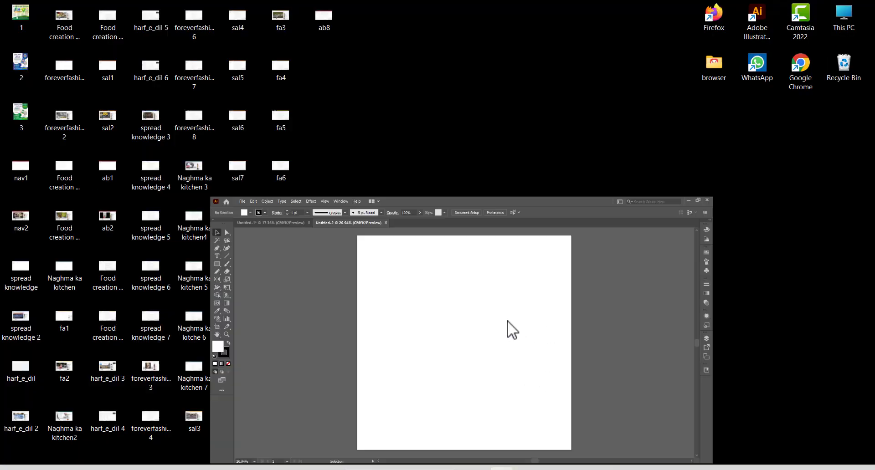
left_click(501, 468)
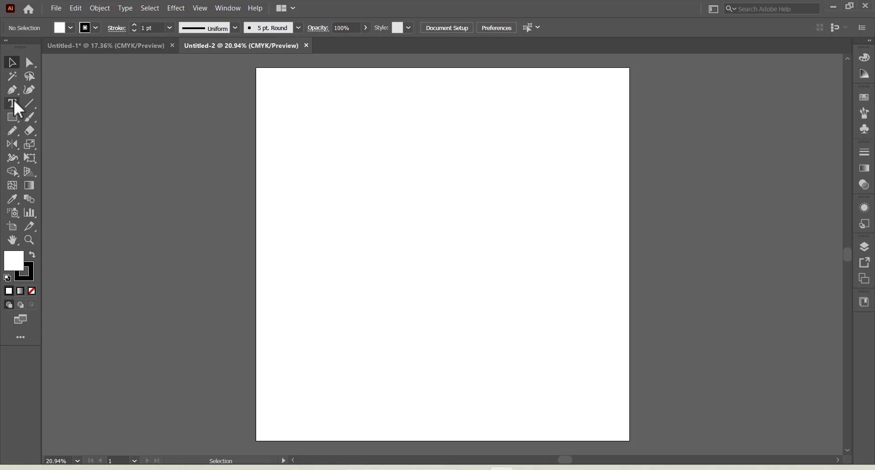
left_click(14, 101)
Type TS near the top of the artboard and enlarge it with the Selection tool
left_click(430, 157)
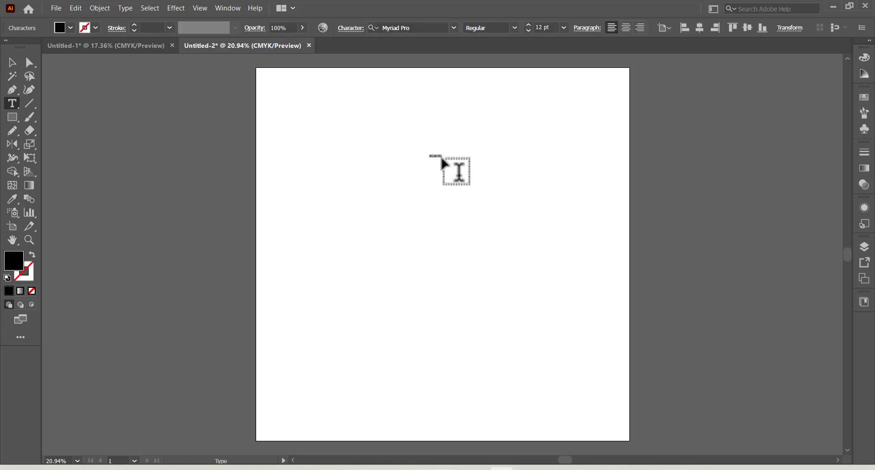
key("BackSpace")
left_click(12, 63)
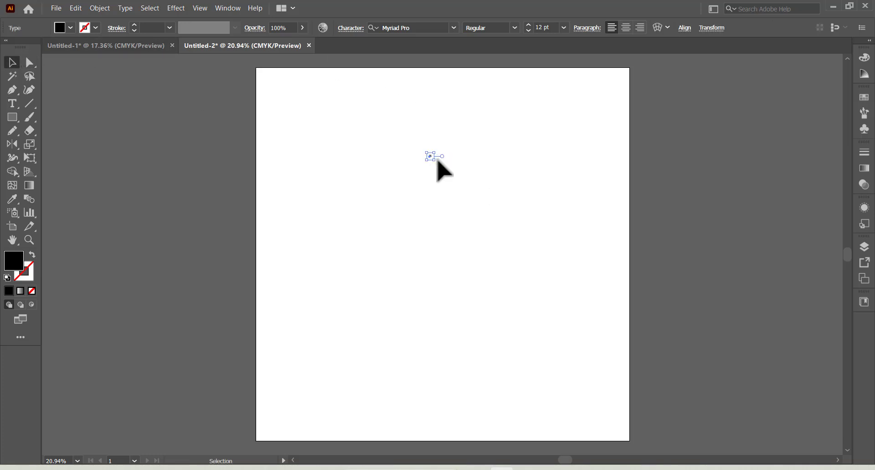
left_click_drag(433, 160, 543, 280)
left_click_drag(465, 182, 483, 209)
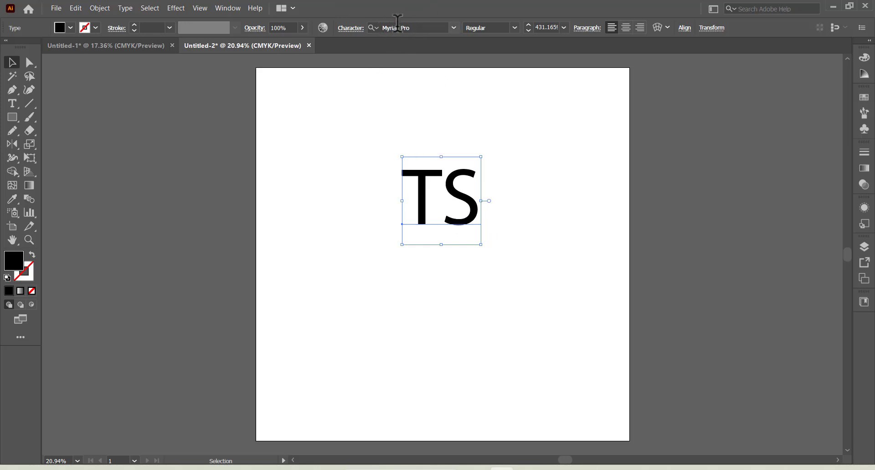
Set TS in Casanova Scotia, scale it larger, and Alt-drag a spare copy upper right
left_click(455, 29)
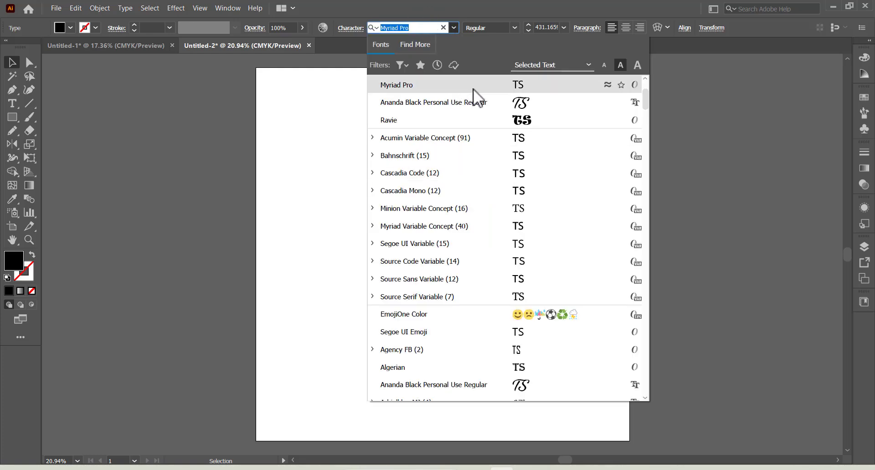
key("Escape")
type("Casanova Scotia")
left_click_drag(486, 210, 471, 238)
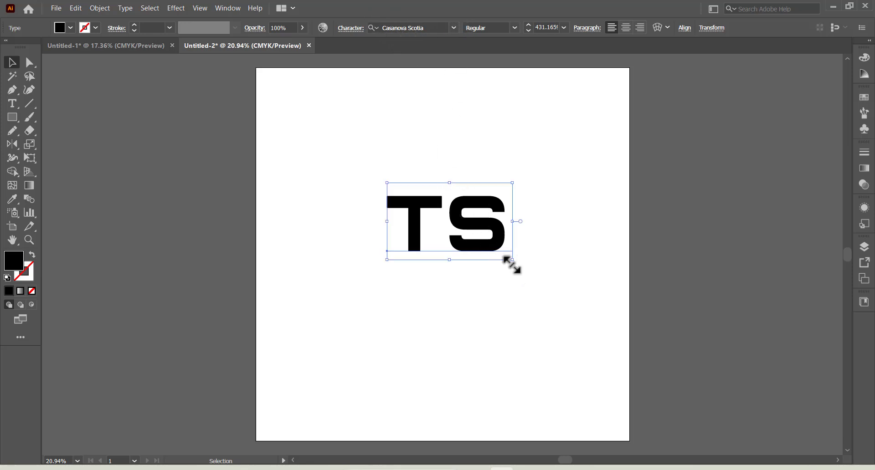
left_click_drag(514, 262, 555, 286)
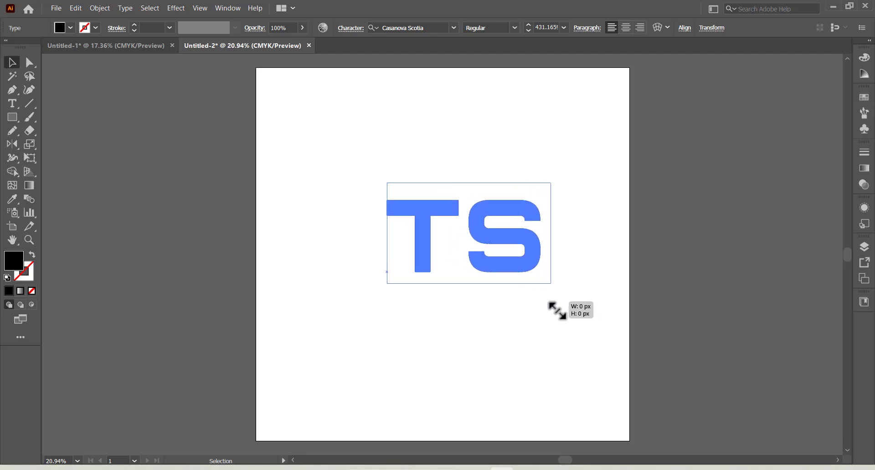
left_click_drag(481, 233, 445, 213)
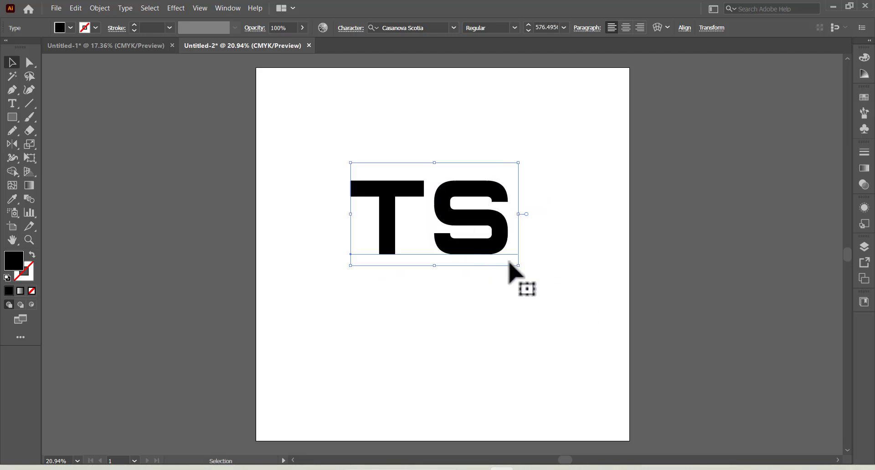
left_click_drag(518, 265, 539, 278)
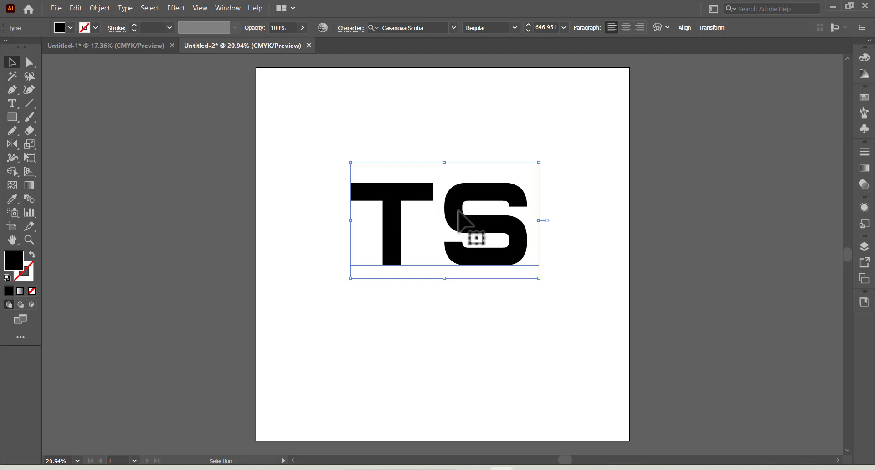
mouse_move(469, 210)
left_mouse_down("alt")
mouse_move(688, 153)
mouse_move(756, 102)
left_mouse_up("alt")
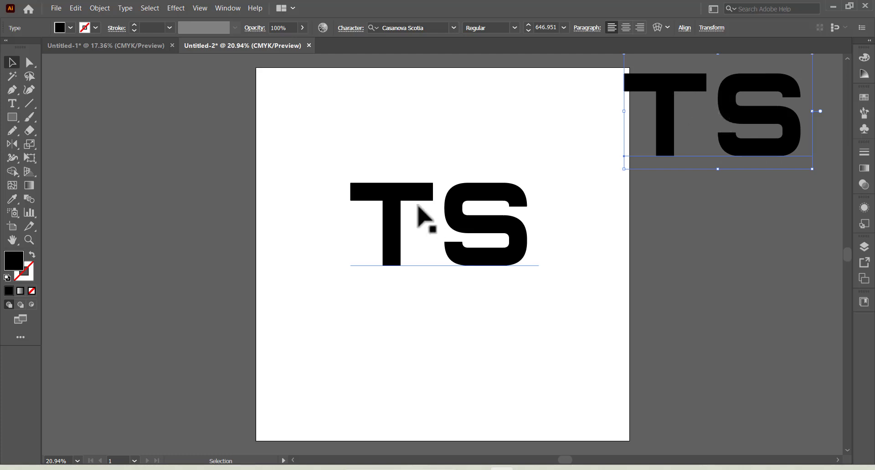
left_click_drag(312, 159, 533, 296)
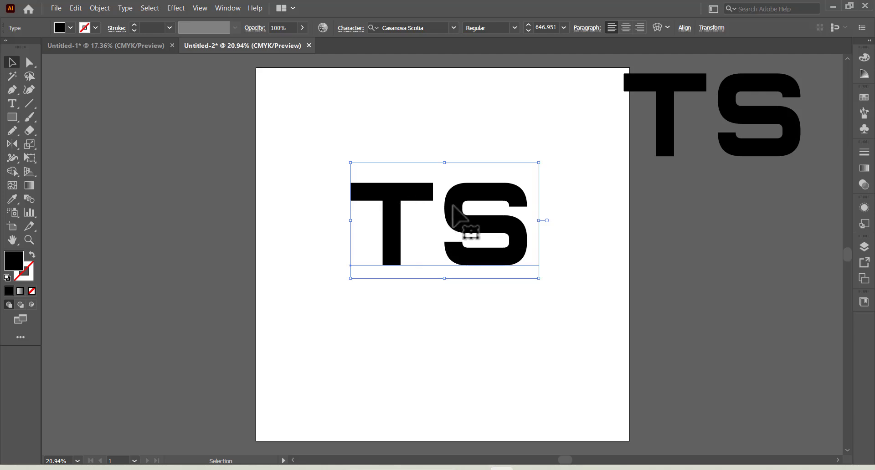
Convert the TS text to outlines with Create Outlines and reposition it
right_click(453, 206)
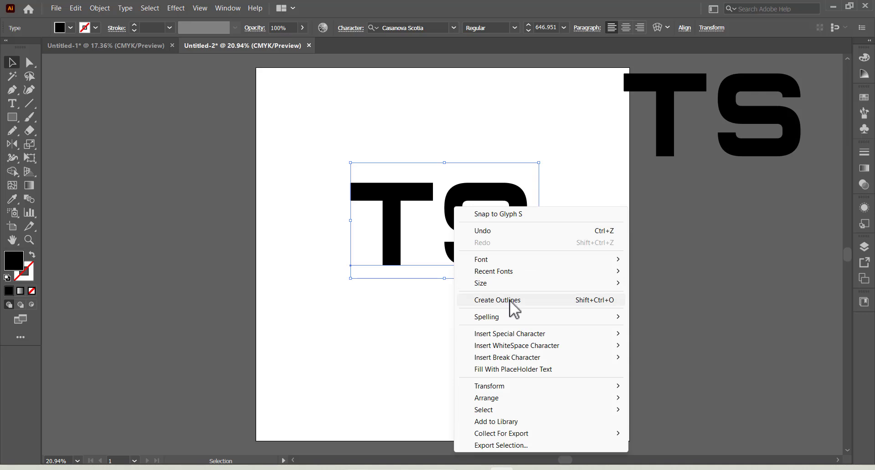
left_click(591, 299)
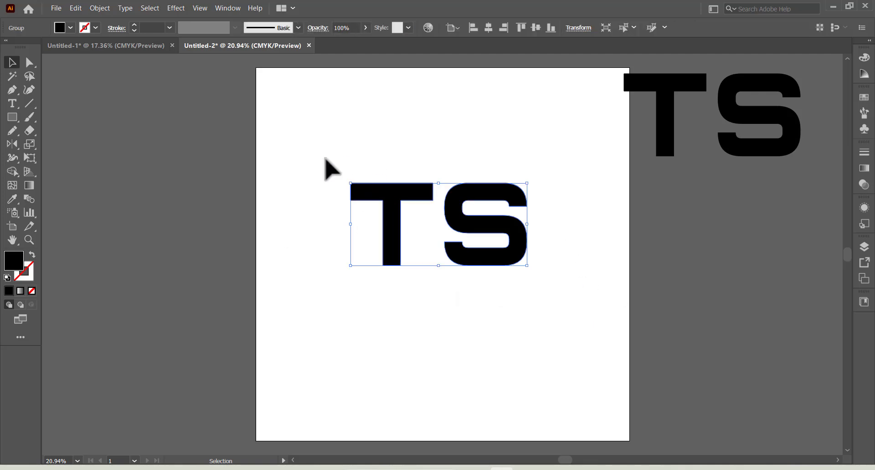
mouse_move(392, 223)
left_mouse_down()
mouse_move(427, 201)
mouse_move(396, 179)
left_mouse_up()
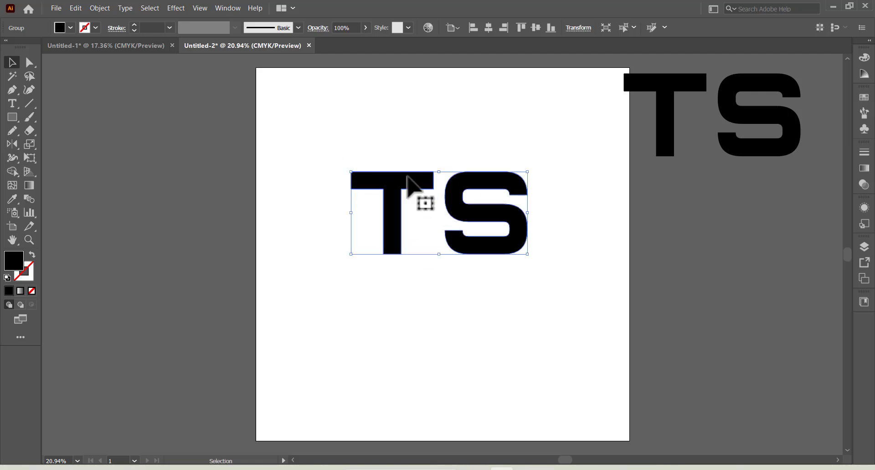
Ungroup the outlined letters and drag the S right, away from the T
right_click(404, 178)
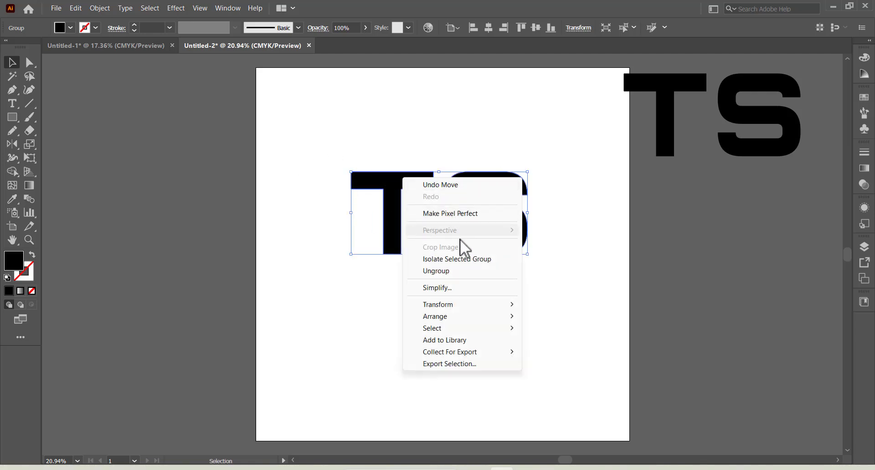
left_click(450, 272)
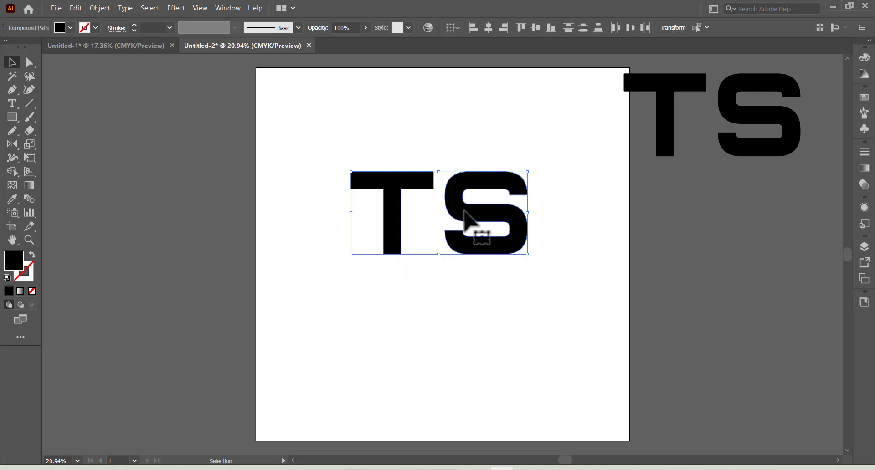
left_click(474, 201)
left_click_drag(464, 191, 501, 184)
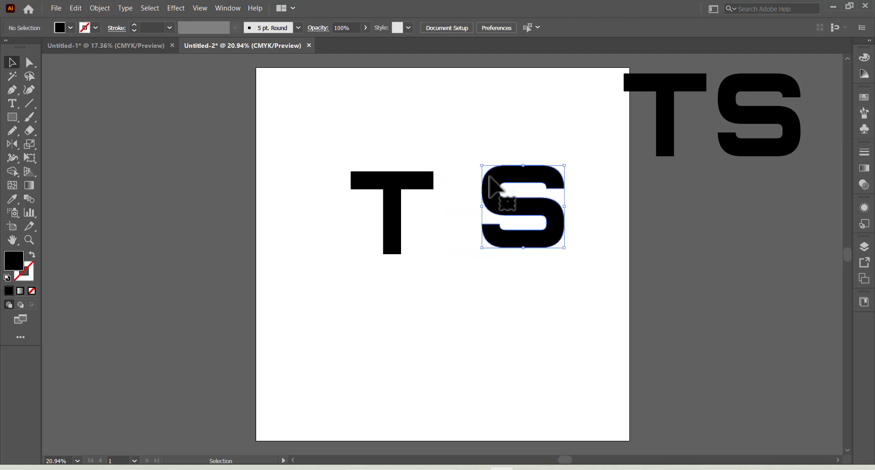
mouse_move(431, 184)
left_mouse_down()
mouse_move(412, 180)
mouse_move(519, 203)
left_mouse_up()
Enlarge the T, then move the S onto the T's stem and enlarge it slightly
left_click(386, 181)
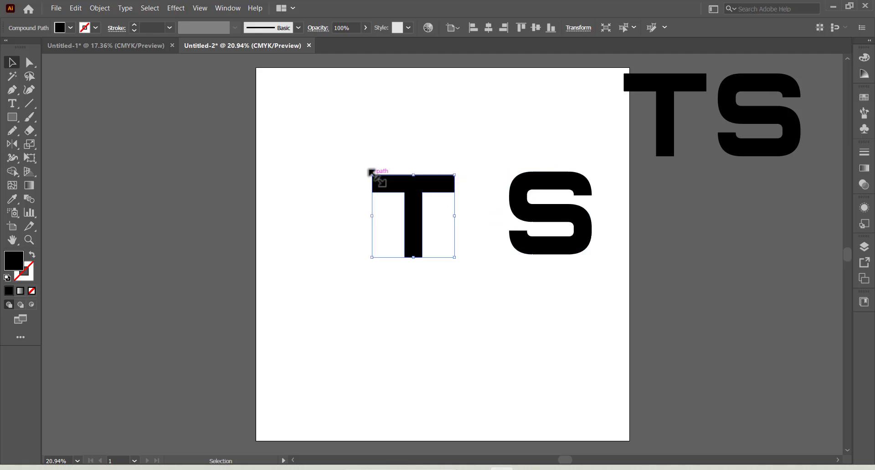
left_click_drag(372, 174, 287, 136)
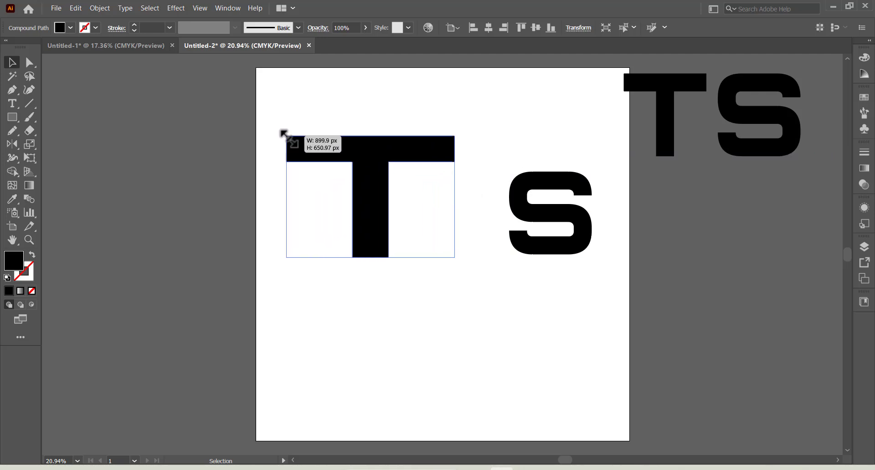
left_click_drag(396, 165, 433, 178)
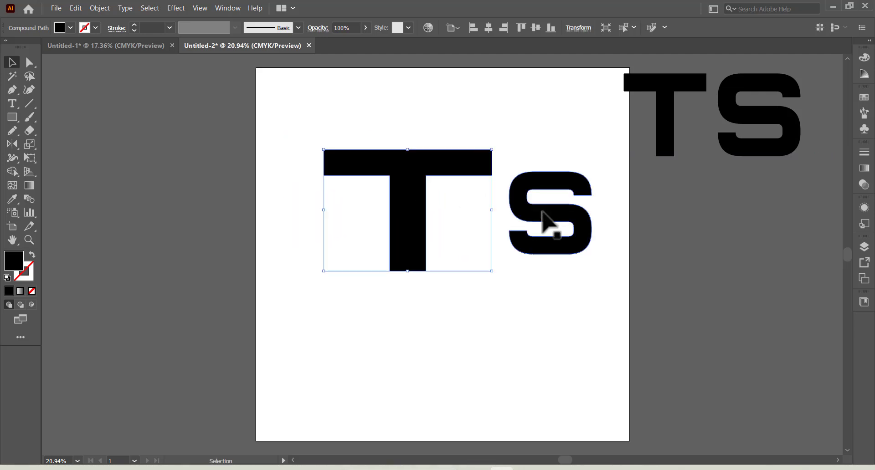
left_click_drag(547, 224, 401, 223)
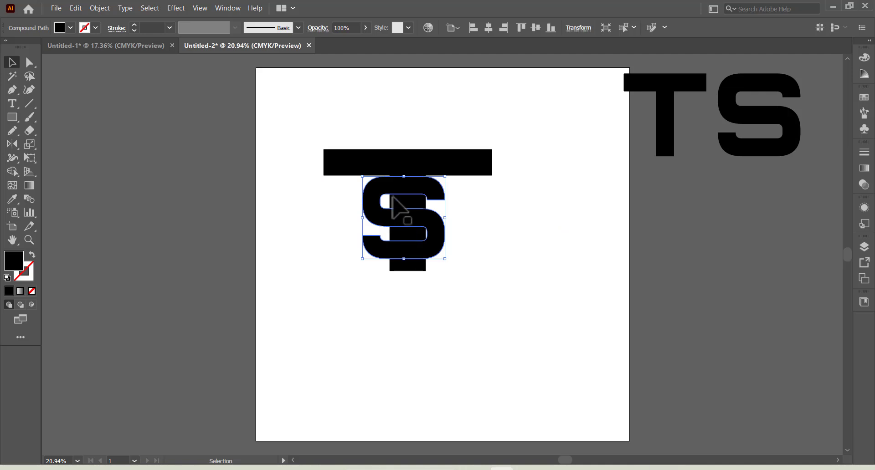
left_click_drag(358, 174, 357, 175)
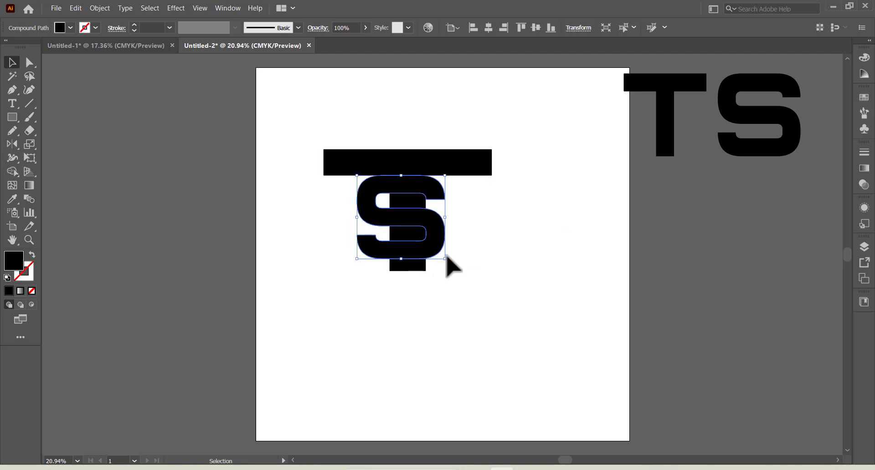
left_click_drag(445, 258, 452, 265)
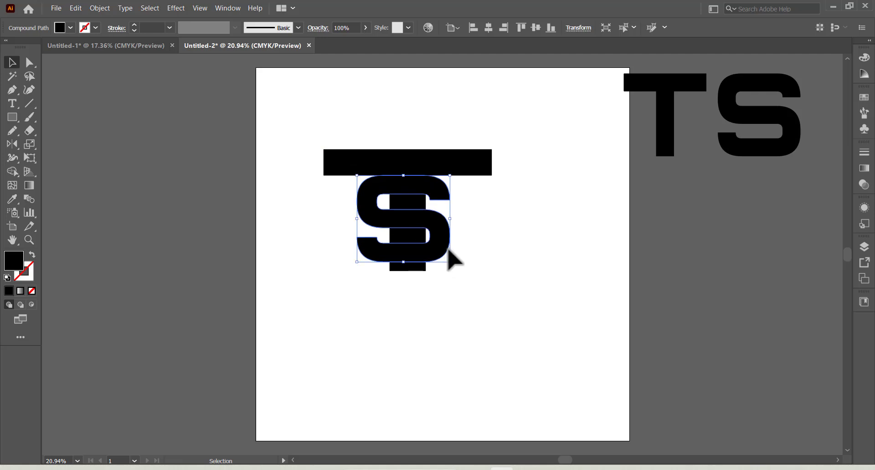
Adjust the T over the S, select both, and apply Horizontal Align Center
left_click(501, 190)
left_click(412, 157)
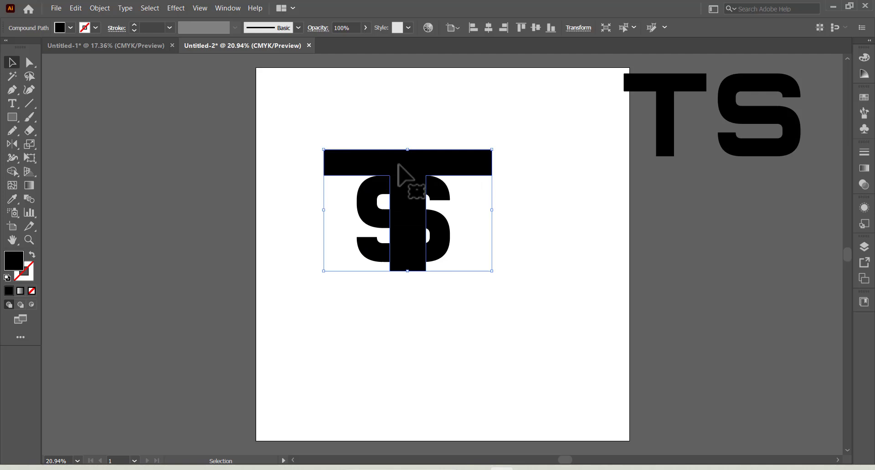
left_click_drag(324, 149, 339, 149)
left_click_drag(420, 172, 410, 172)
left_click_drag(290, 151, 476, 269)
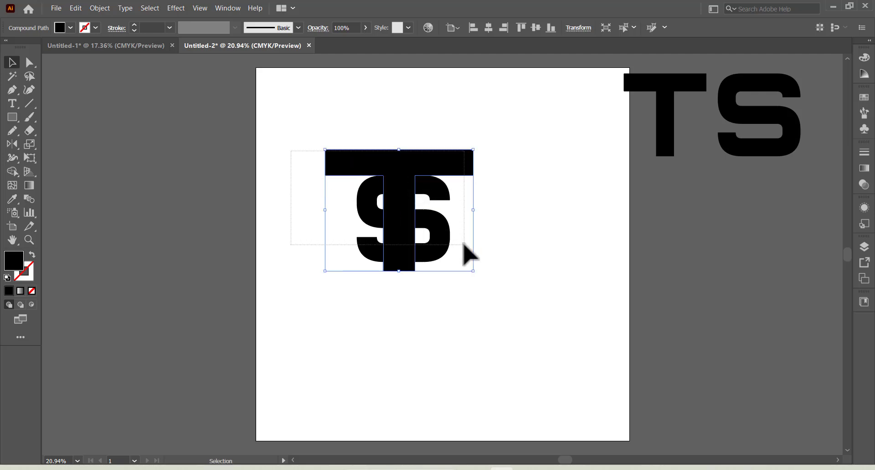
left_click(489, 29)
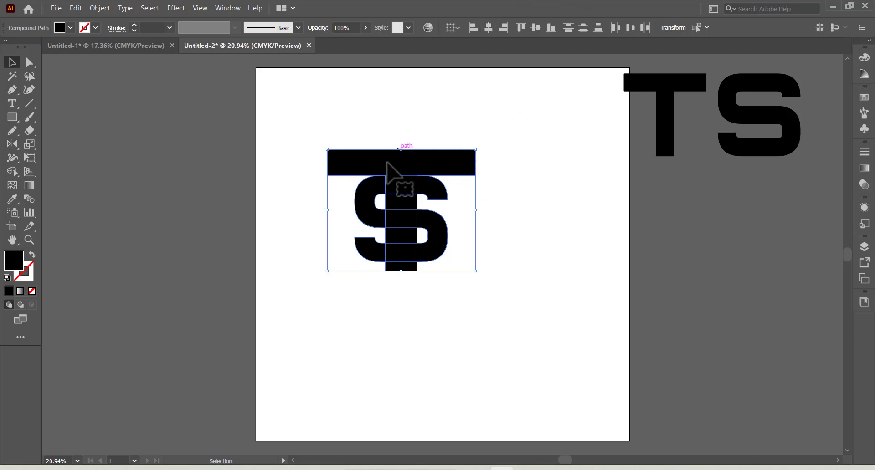
Fill the T with the CMYK Blue swatch
left_click(488, 183)
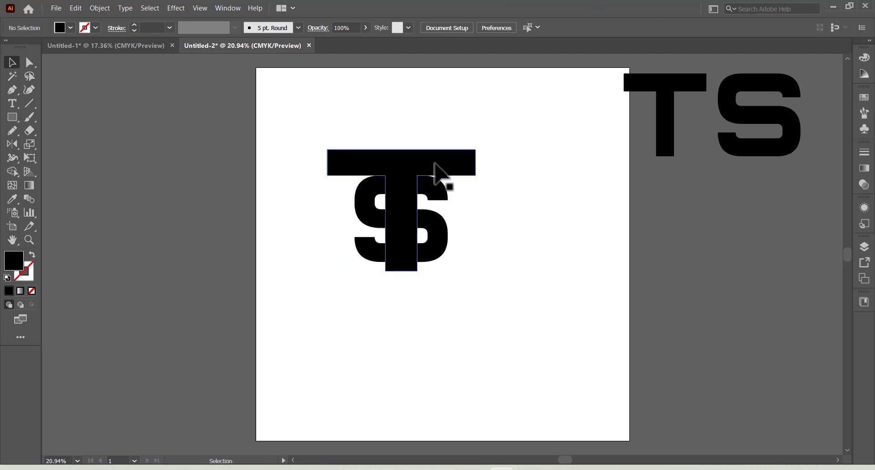
left_click(433, 177)
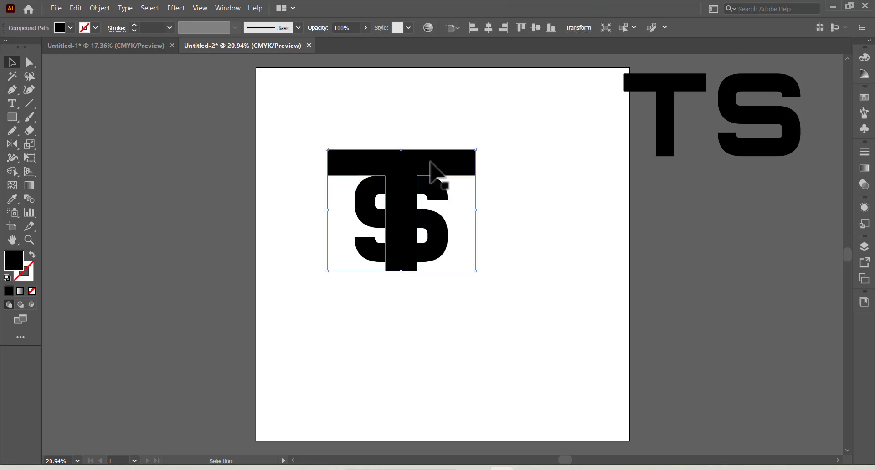
left_click(71, 27)
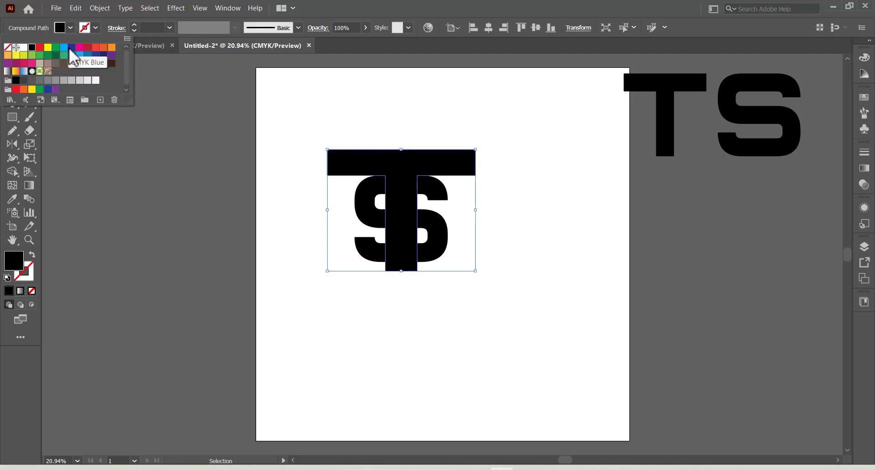
left_click(71, 47)
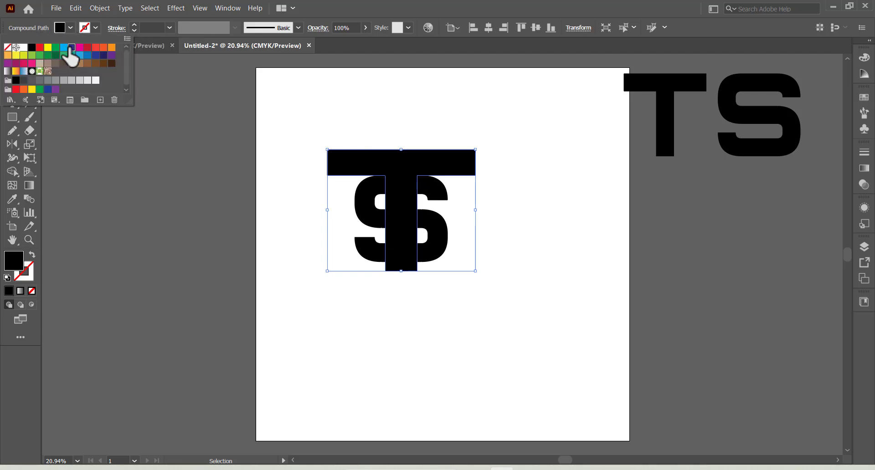
left_click(532, 172)
Fill the S with the CMYK Cyan swatch
left_click(446, 231)
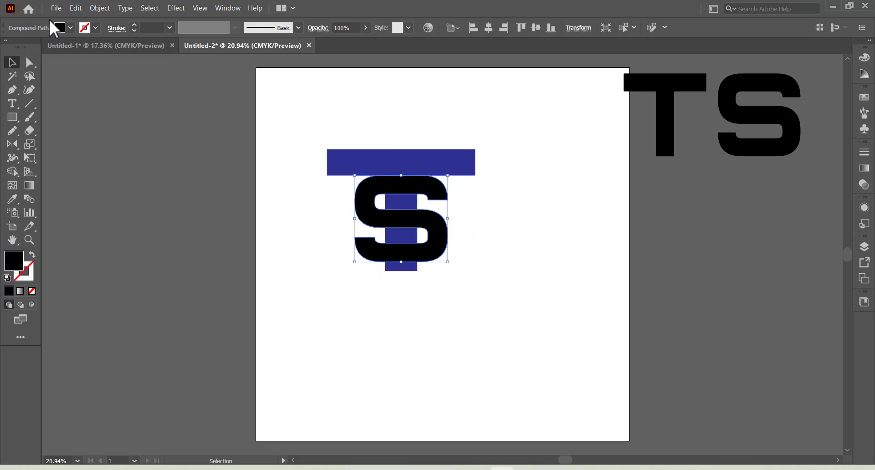
left_click(70, 28)
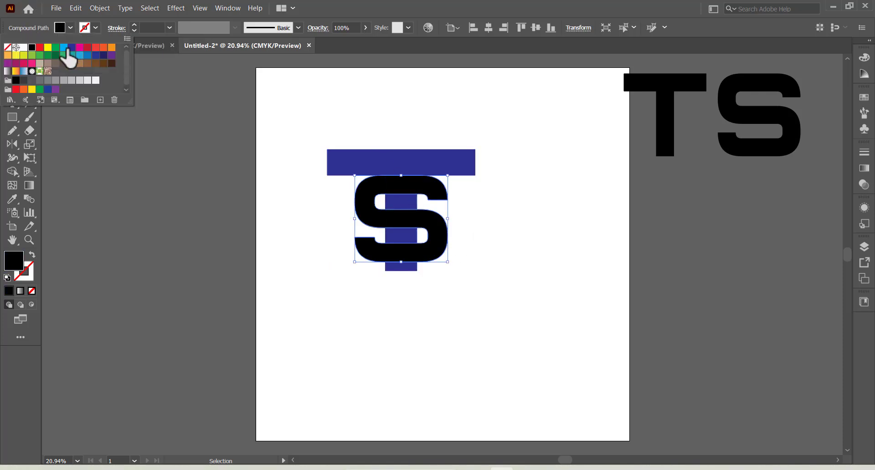
left_click(65, 47)
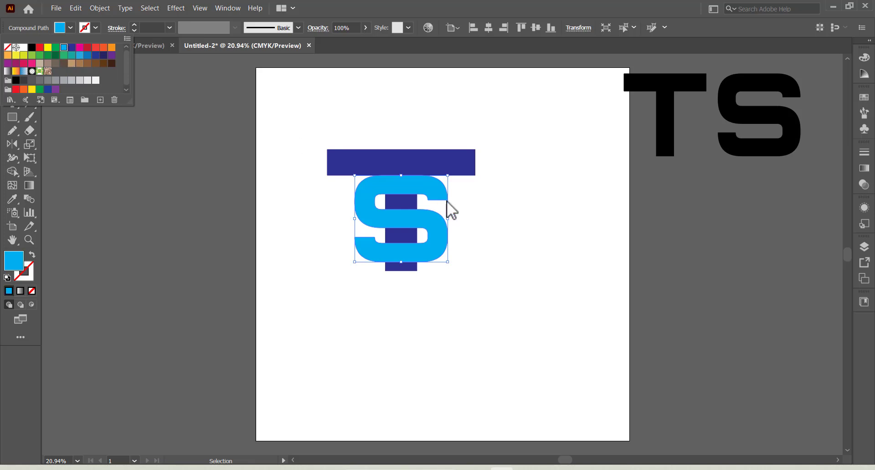
left_click(469, 168)
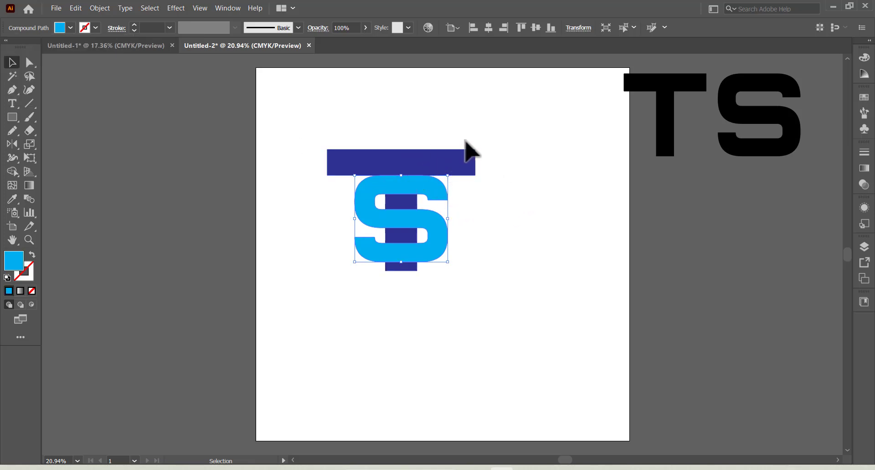
Move the T and S toward the artboard centre and apply Release Compound Path to both
left_click_drag(413, 209, 421, 236)
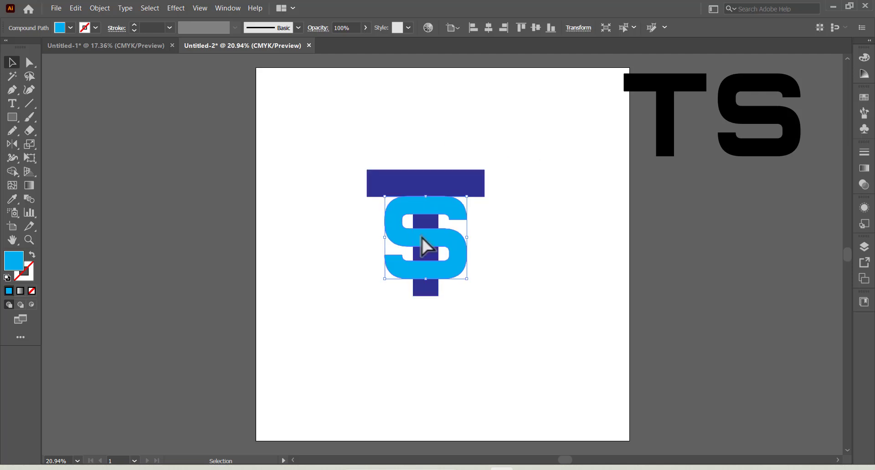
left_click_drag(341, 165, 487, 315)
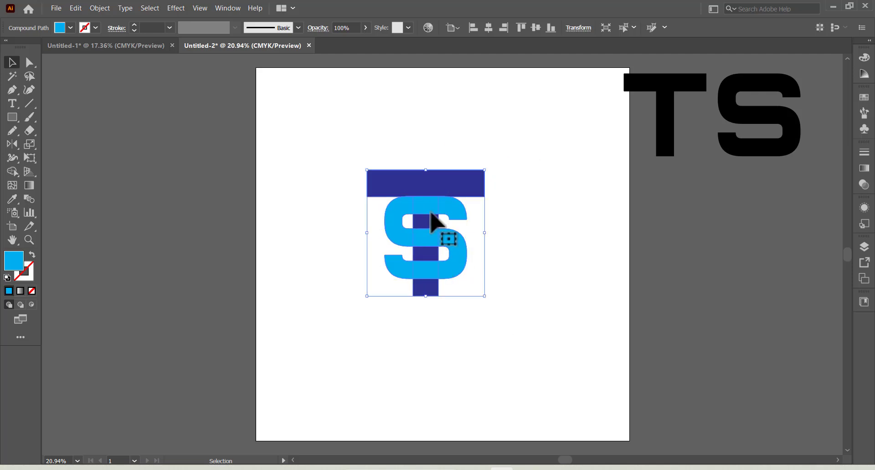
right_click(425, 193)
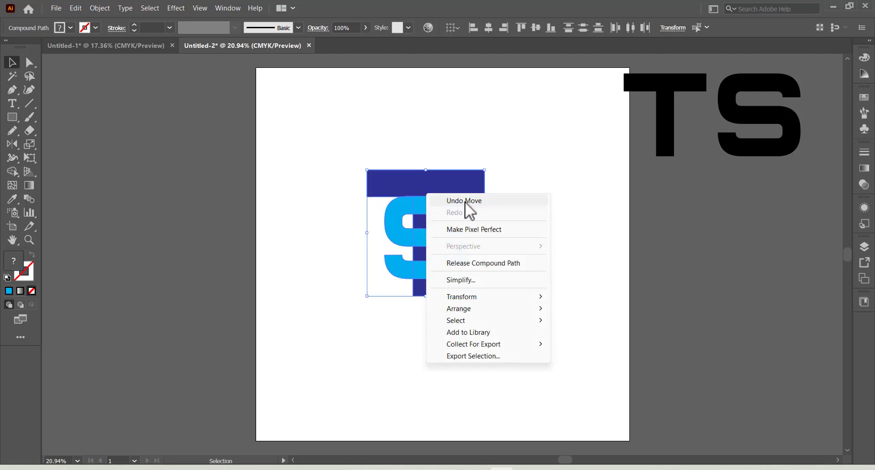
left_click(485, 263)
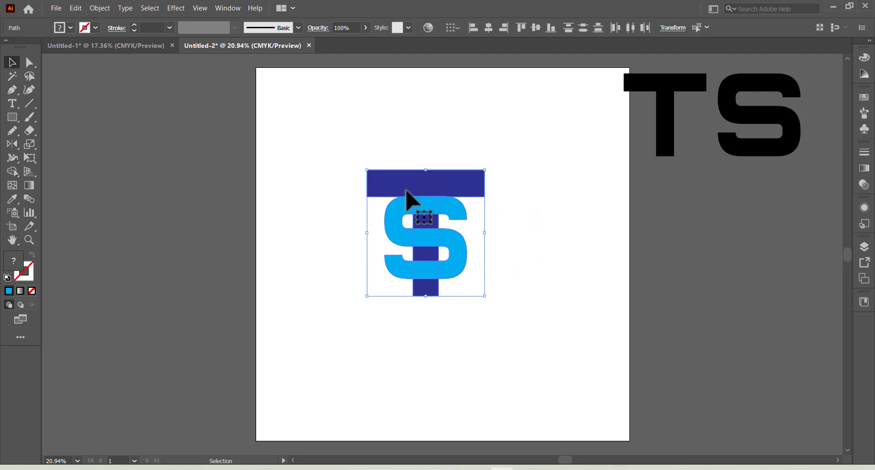
left_click(512, 183)
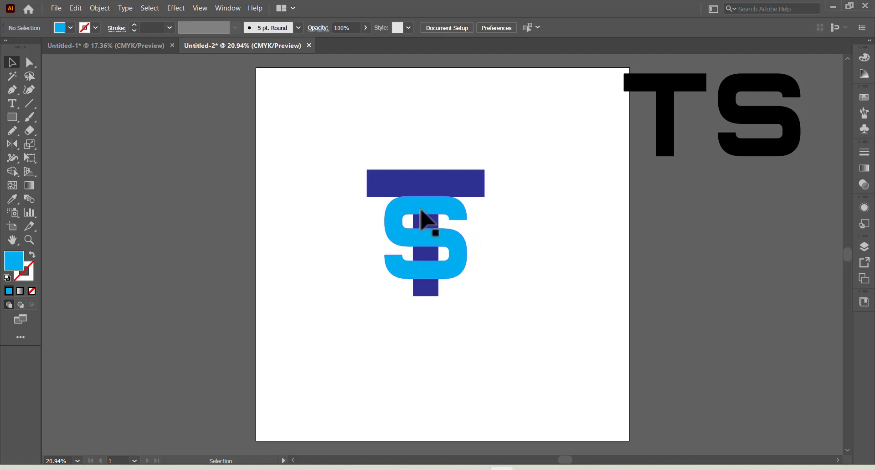
left_click(421, 201)
Send the S to the back with Arrange > Send to Back, then select both letters
right_click(444, 209)
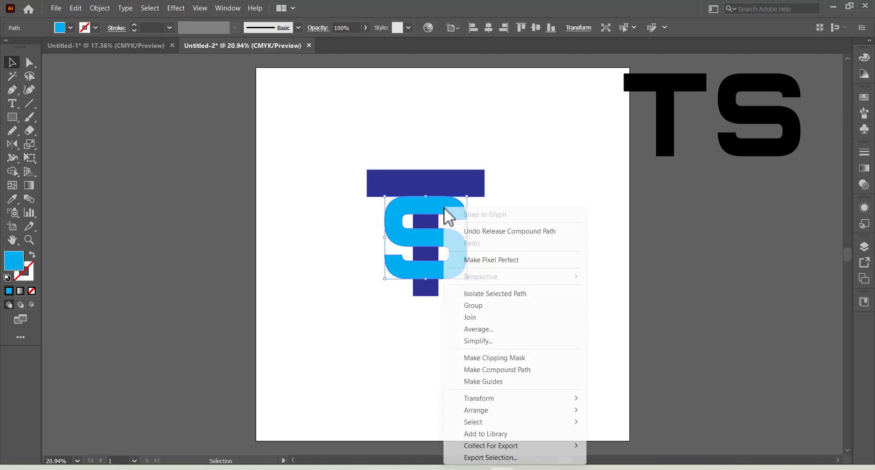
mouse_move(477, 410)
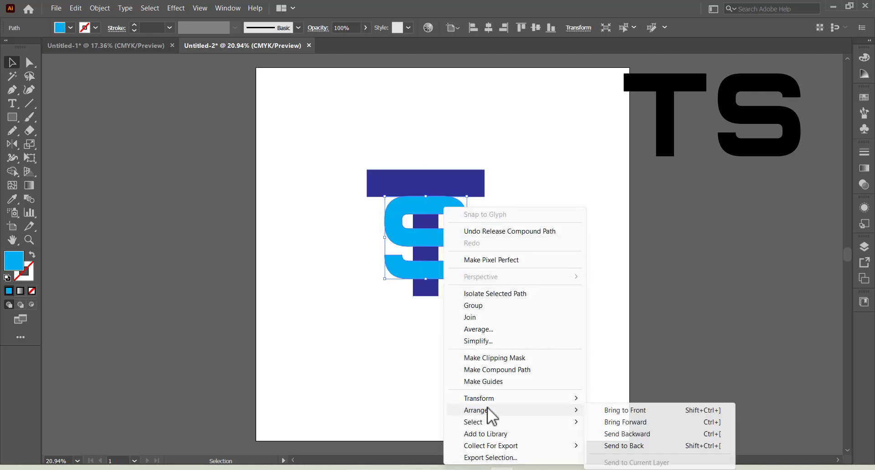
left_click(637, 448)
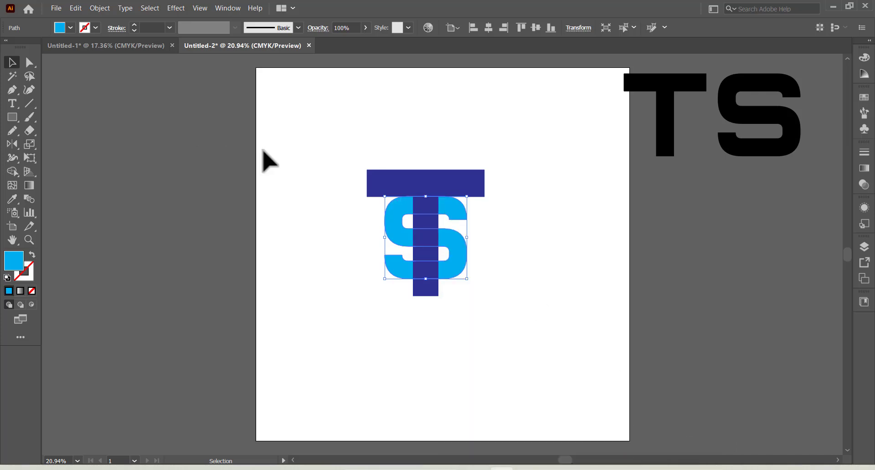
left_click_drag(340, 180, 460, 310)
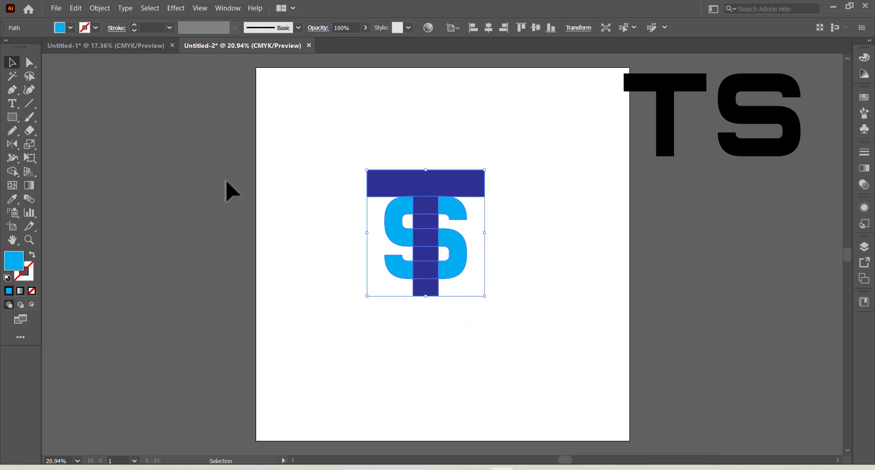
With Shape Builder, merge the T-stem overlap into the S's lower curve, then deselect
left_click(13, 173)
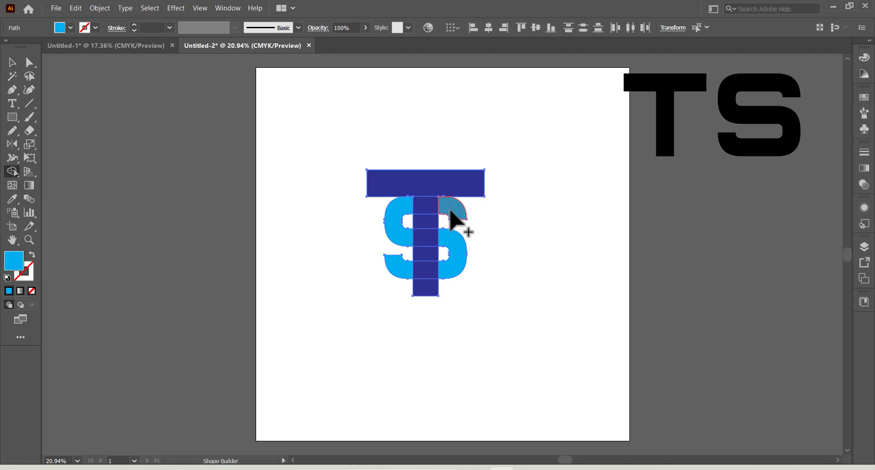
left_click_drag(451, 213, 457, 258)
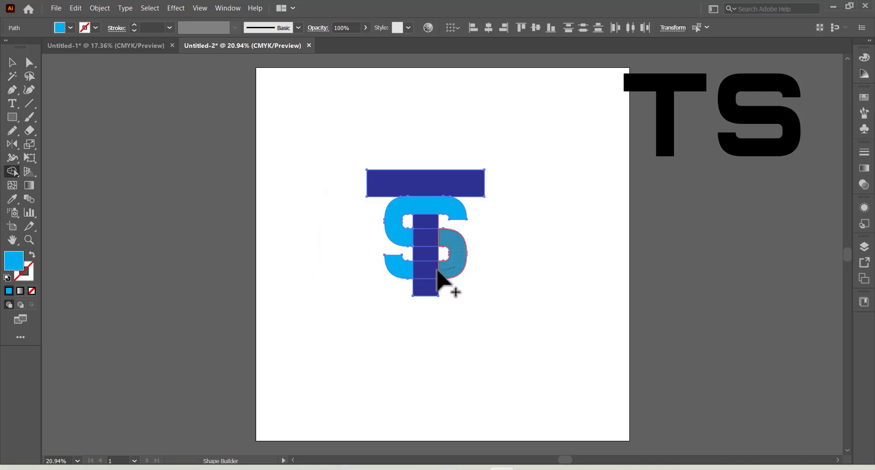
left_click(405, 273)
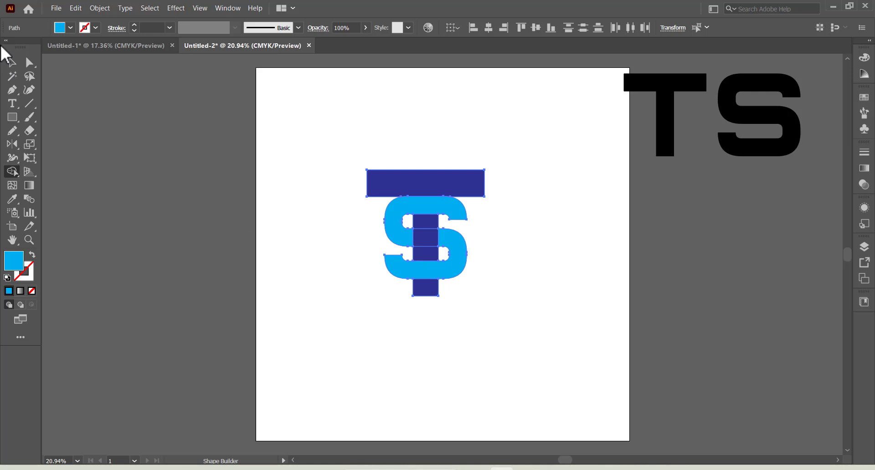
left_click(15, 63)
left_click(380, 222)
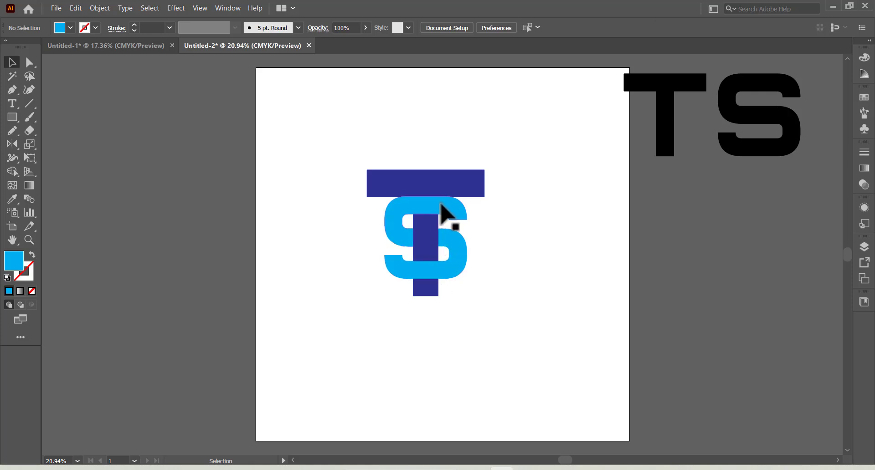
Nudge the light blue S slightly down with Shift+Down
left_click(423, 290)
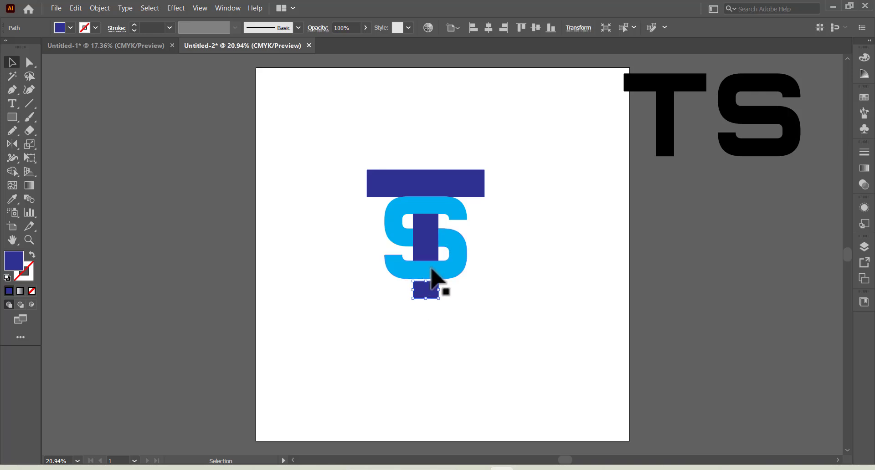
left_click(431, 269)
key("shift+Down")
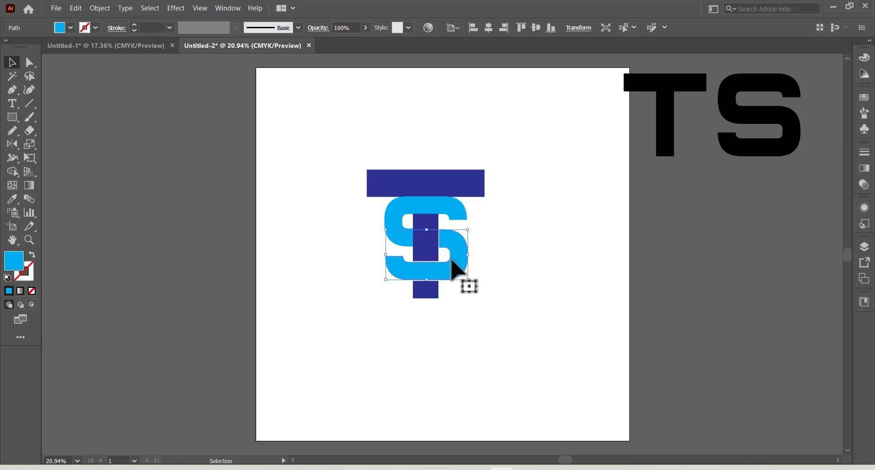
left_click(425, 293)
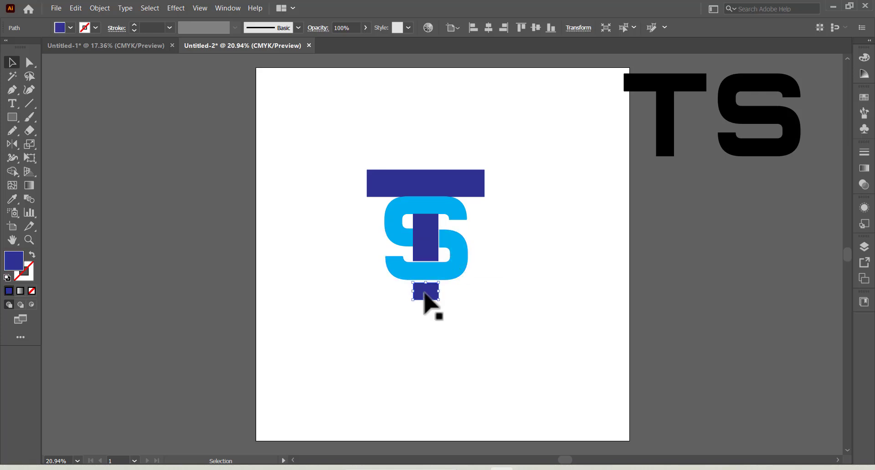
left_click(429, 276)
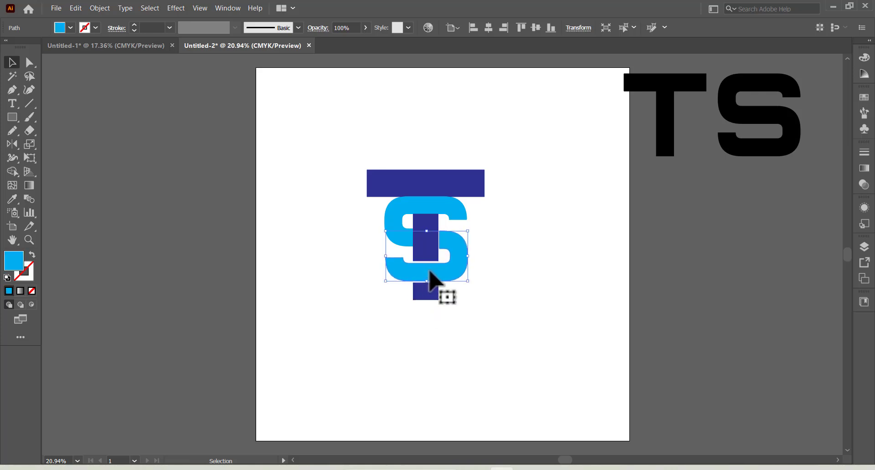
Select the S halves and the dark blue stem pieces in turn to check their overlap
left_click(433, 244)
left_click(451, 249)
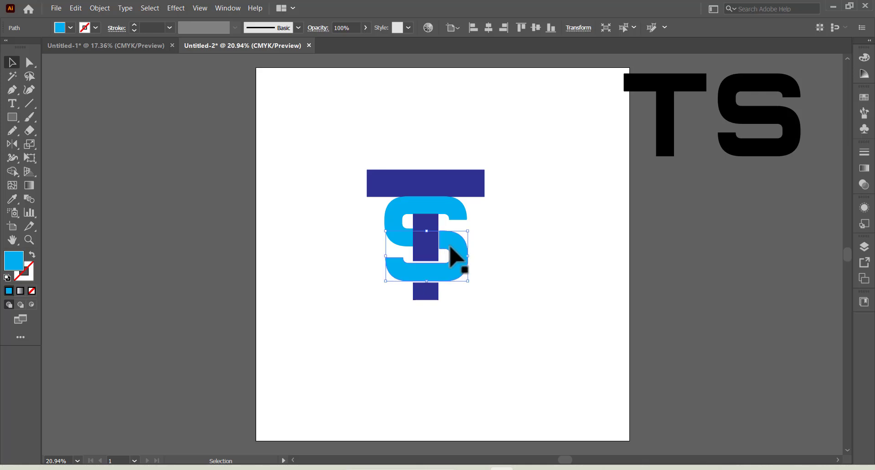
left_click(396, 218)
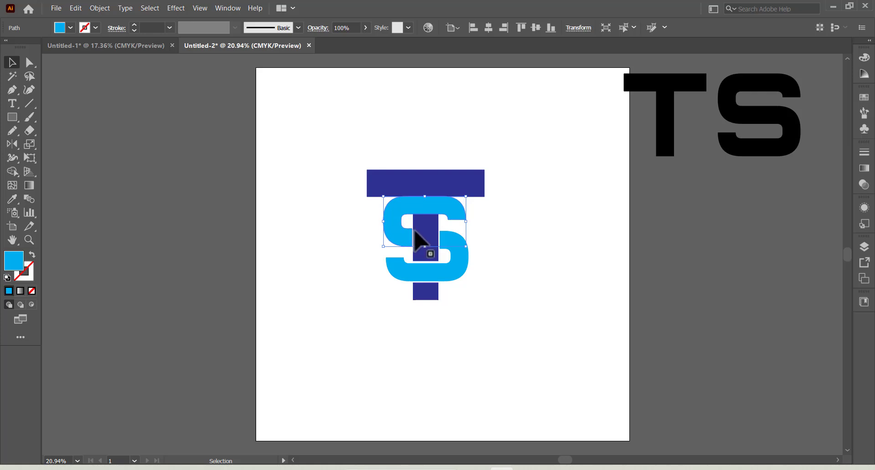
left_click(427, 241)
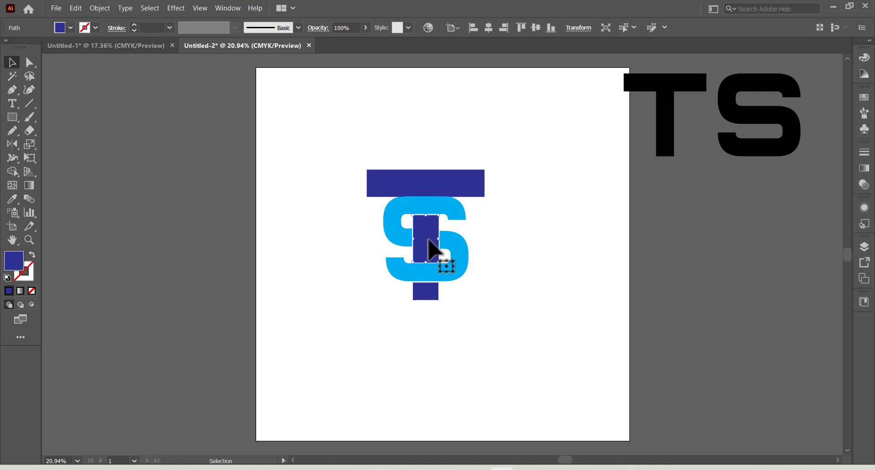
left_click(431, 274)
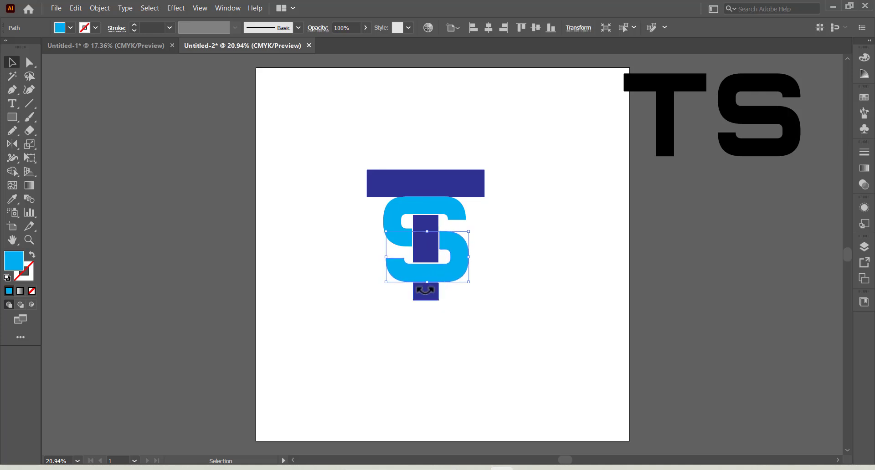
left_click(424, 289)
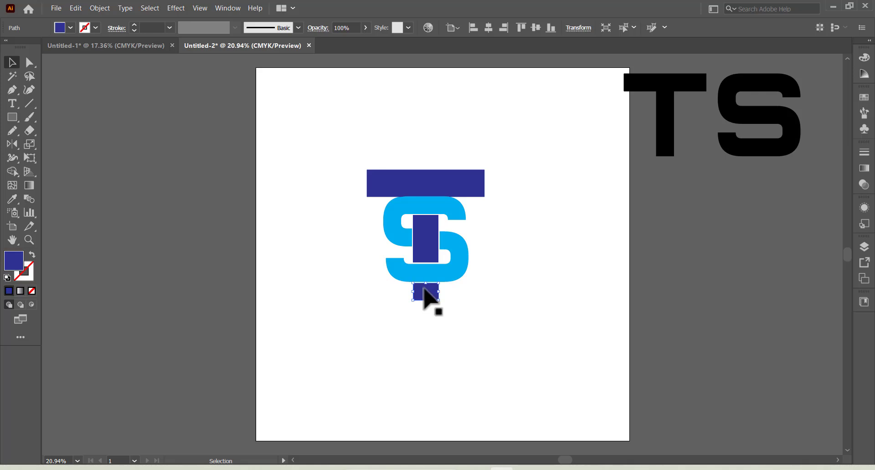
Nudge the T's top bar up two arrow-key steps
left_click(424, 189)
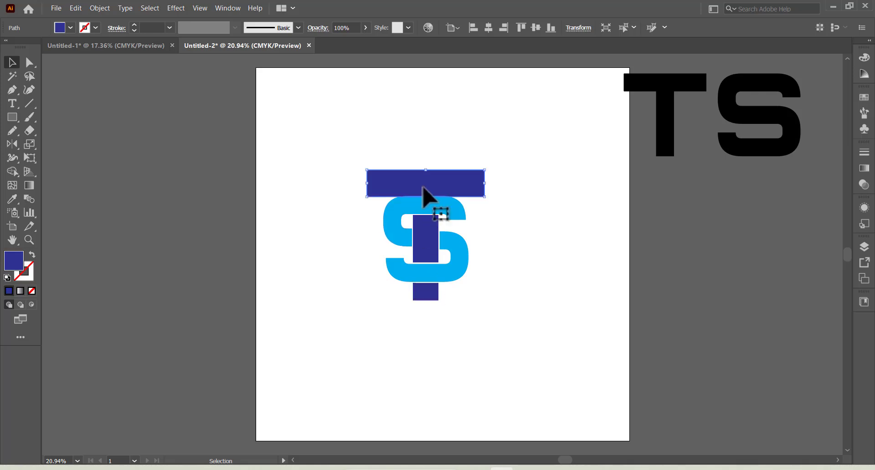
key("Up")
key("Up")
key("Up")
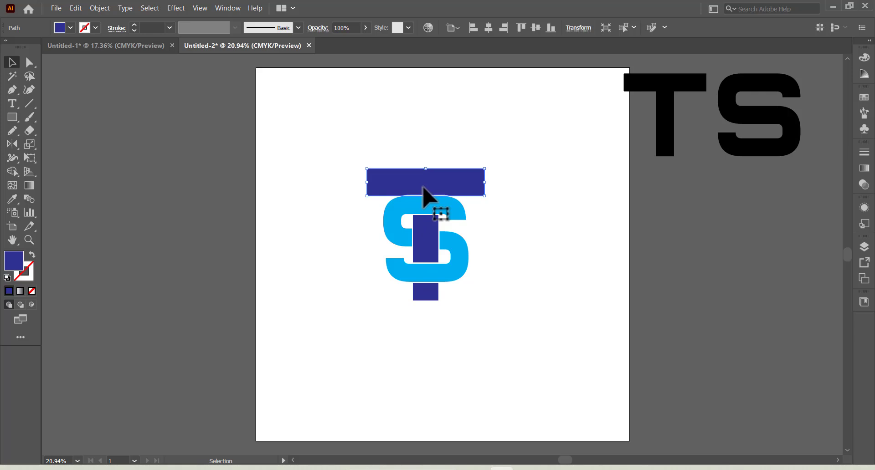
key("Up")
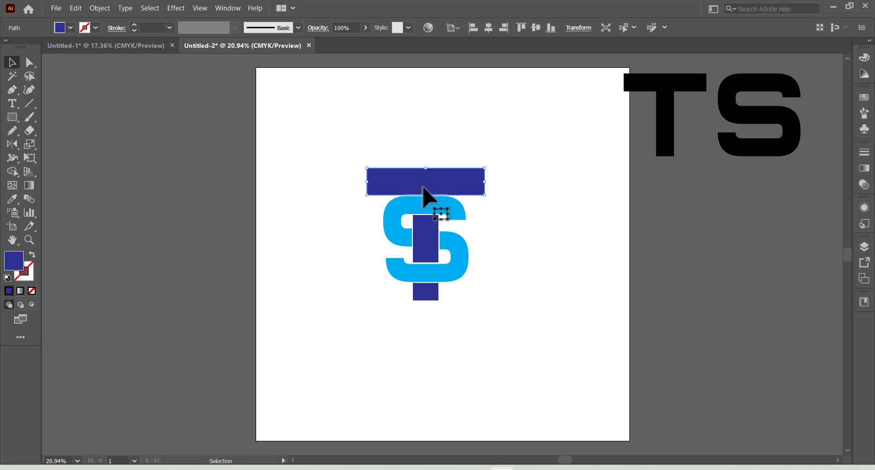
left_click(504, 236)
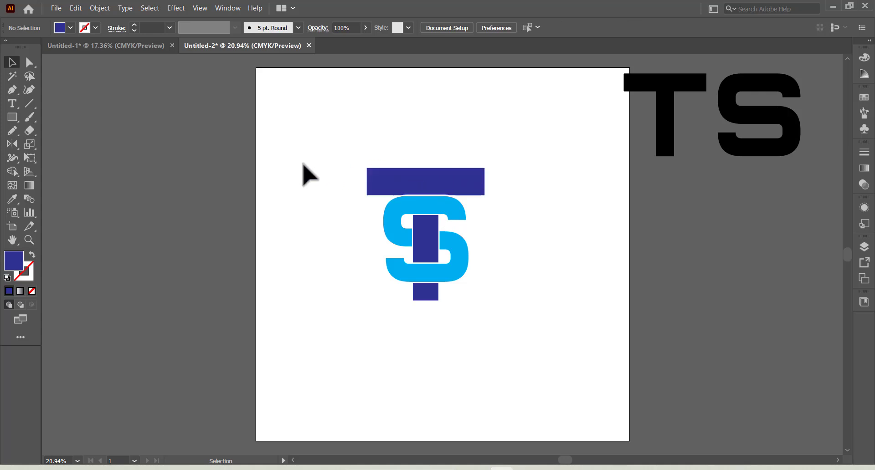
Group all the S and T pieces of the monogram into one object
left_click_drag(326, 169, 513, 350)
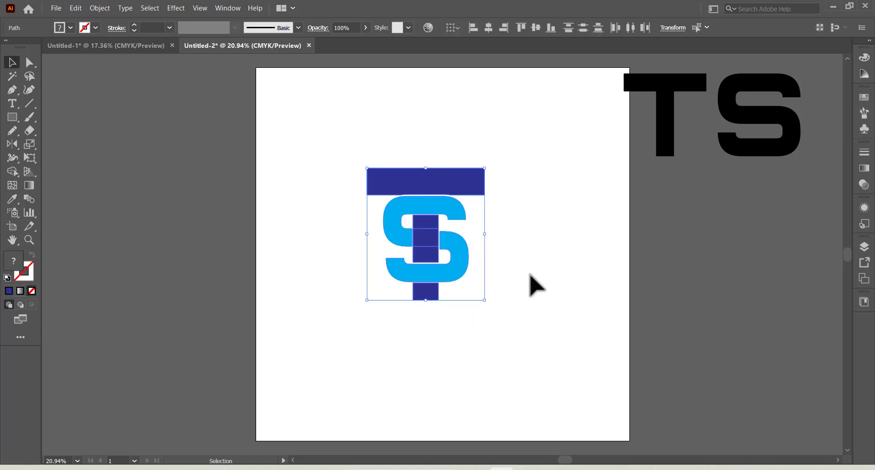
right_click(416, 178)
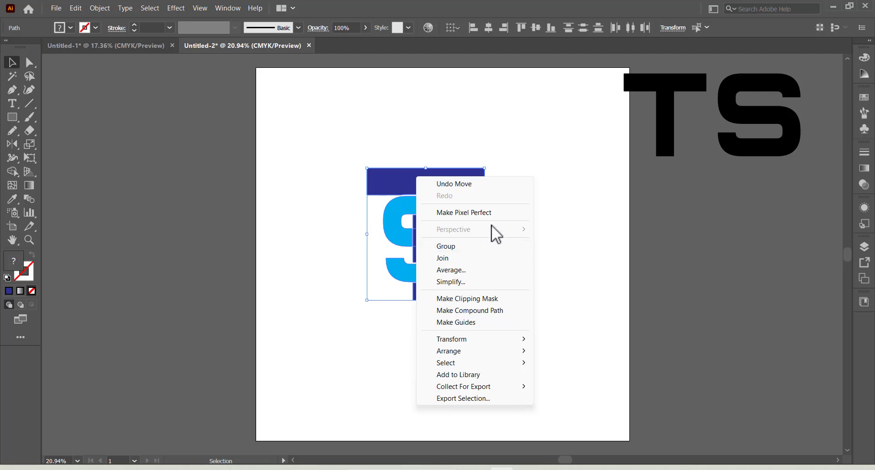
left_click(450, 248)
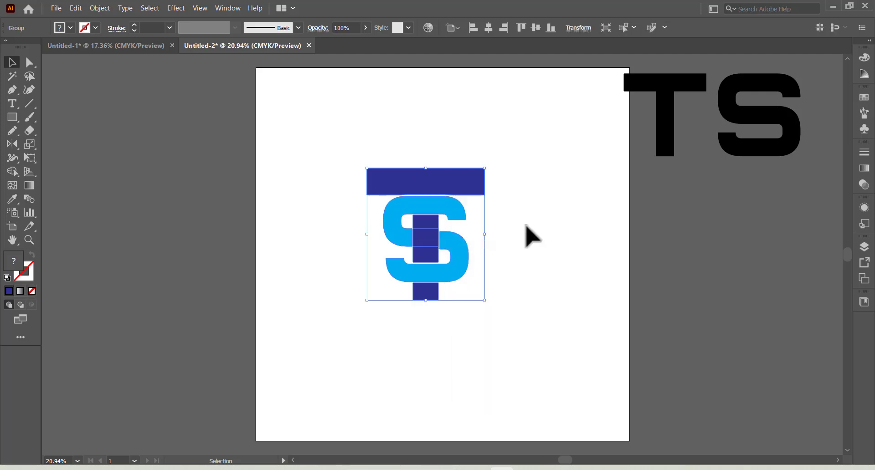
left_click(523, 236)
left_click_drag(420, 186, 345, 190)
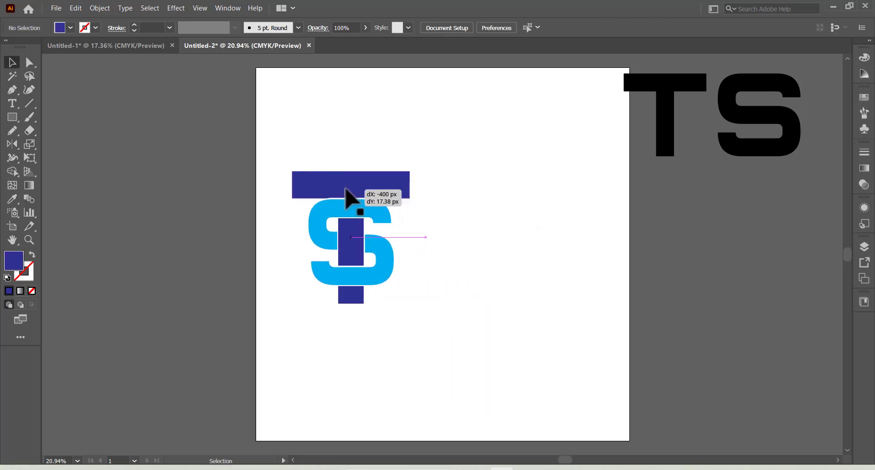
key("ctrl+z")
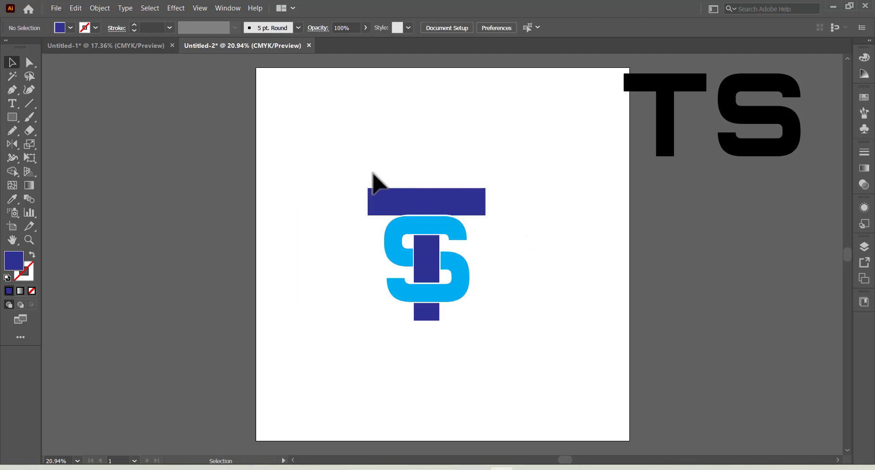
Centre the grouped logo horizontally on the artboard
left_click_drag(339, 166, 495, 322)
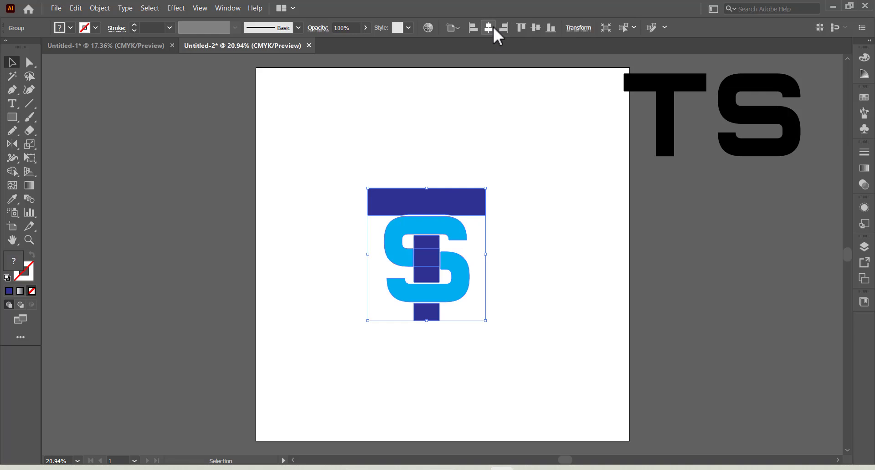
left_click(491, 28)
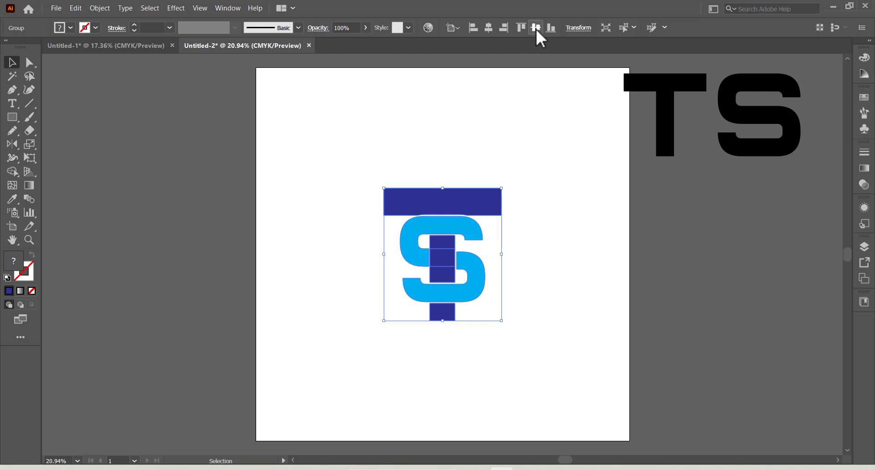
left_click(577, 271)
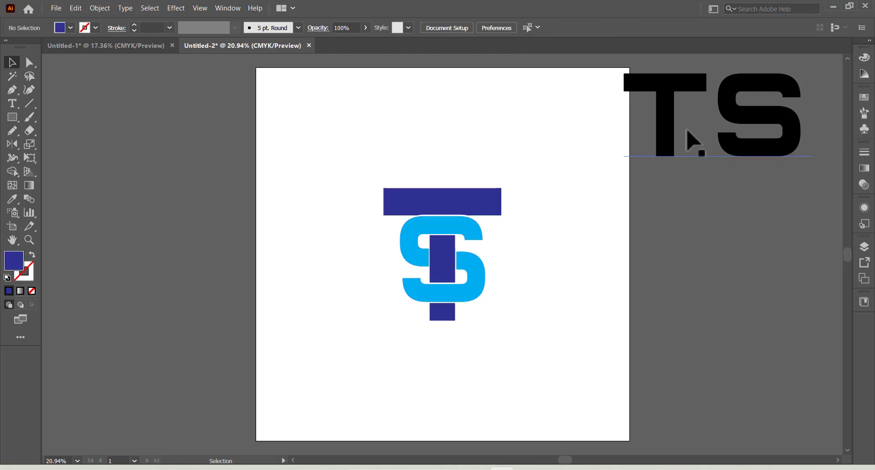
Delete the black TS reference text beside the artboard
left_click(666, 89)
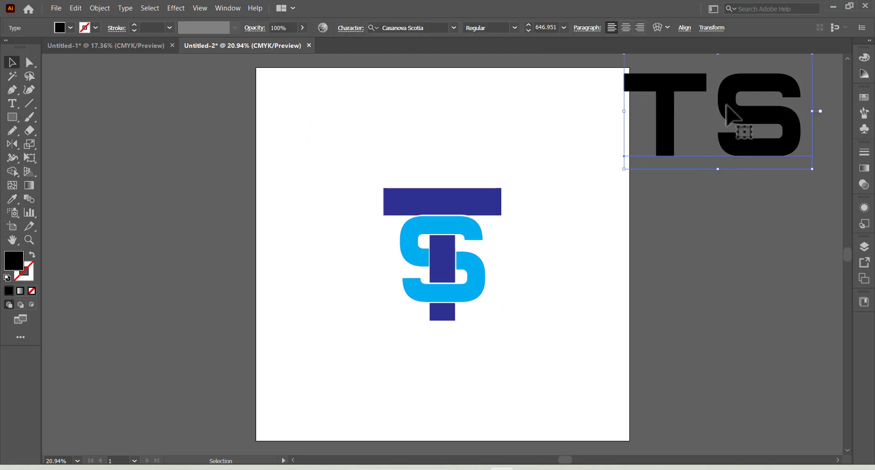
key("Delete")
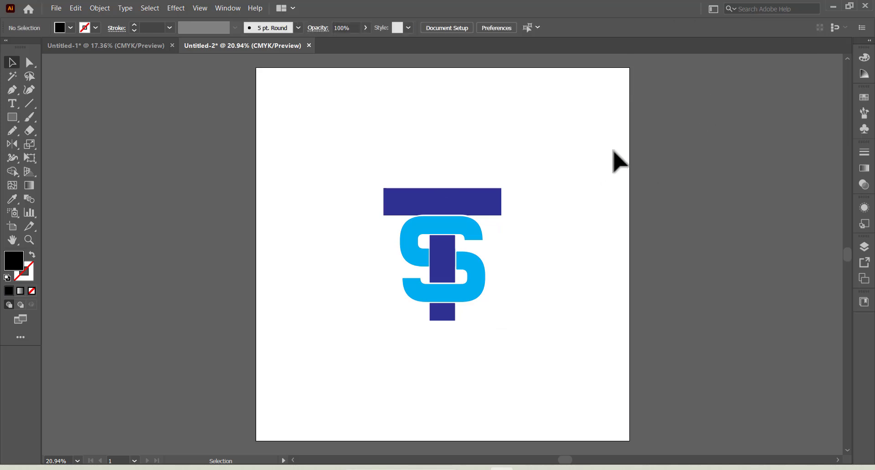